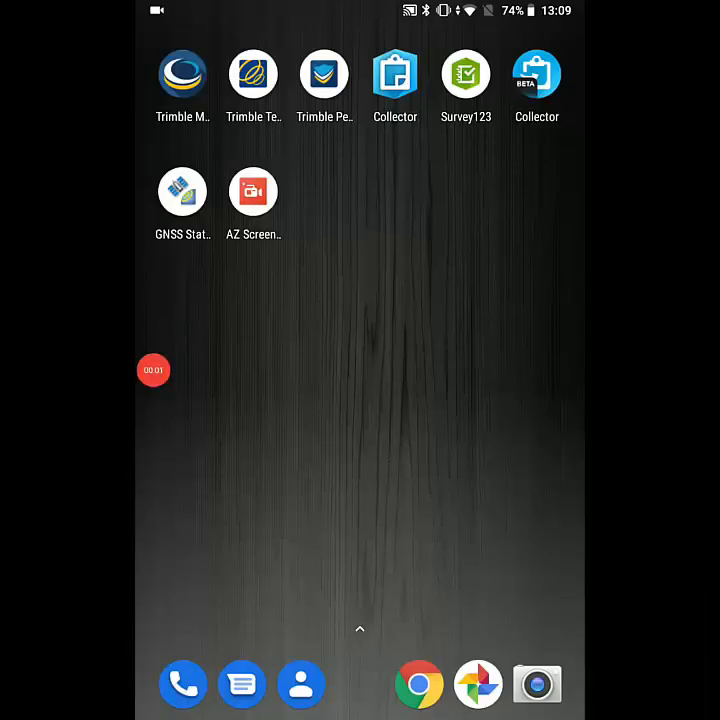
Connect the paired R2 Trimble receiver from Android Settings > Connected devices > Bluetooth.
{"action": "left_click_drag", "start_coordinate": [360, 600], "coordinate": [360, 250]}
{"action": "left_click", "coordinate": [537, 471]}
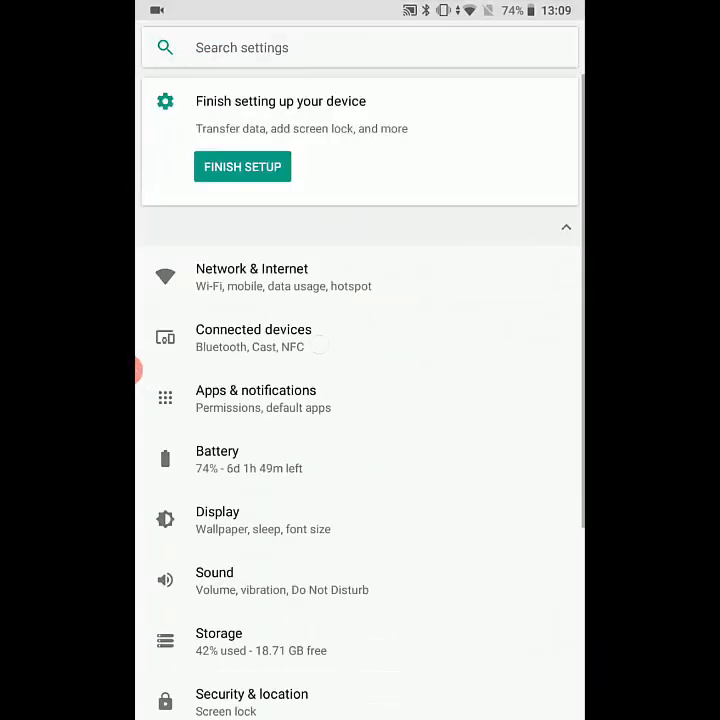
{"action": "left_click", "coordinate": [253, 338]}
{"action": "left_click", "coordinate": [351, 107]}
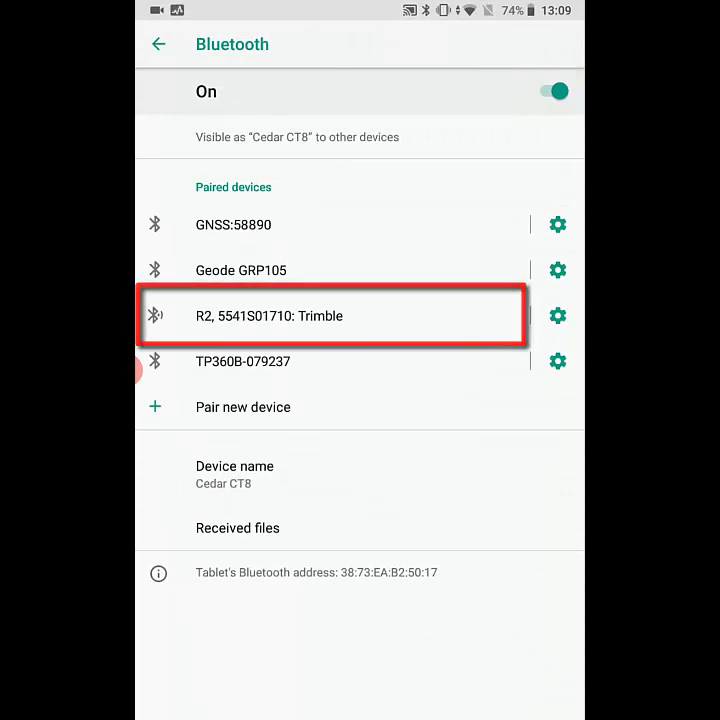
{"action": "left_click", "coordinate": [321, 317]}
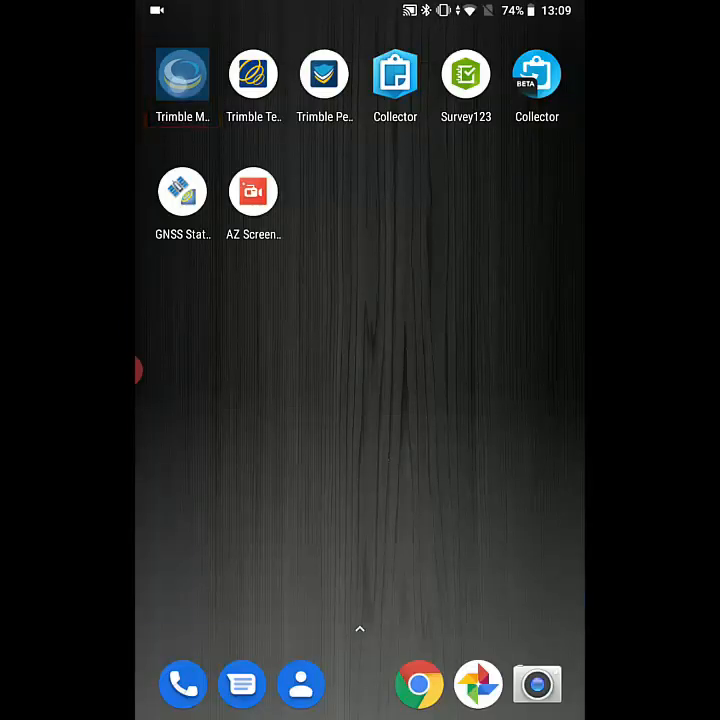
Launch Trimble Mobile Manager, review the Position Source, and go to GNSS Configuration.
{"action": "left_click", "coordinate": [182, 78]}
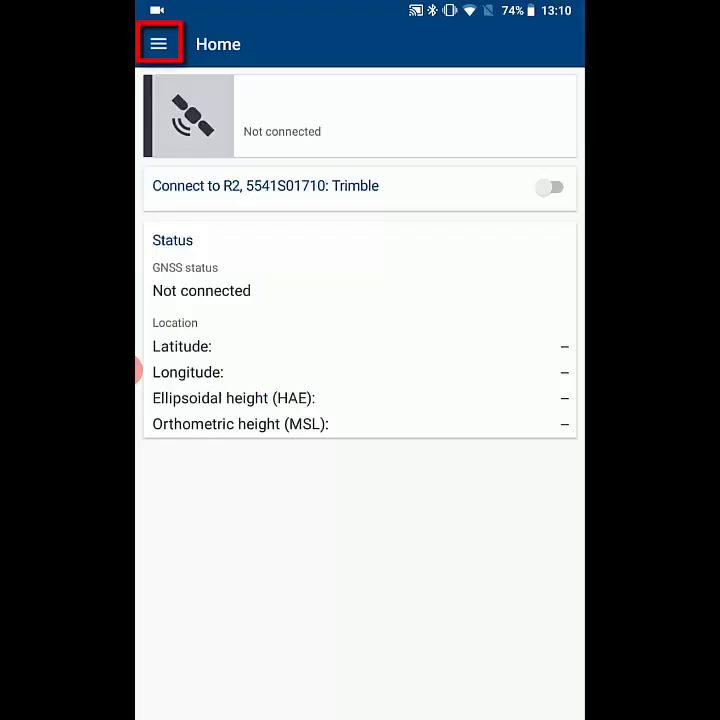
{"action": "left_click", "coordinate": [158, 44]}
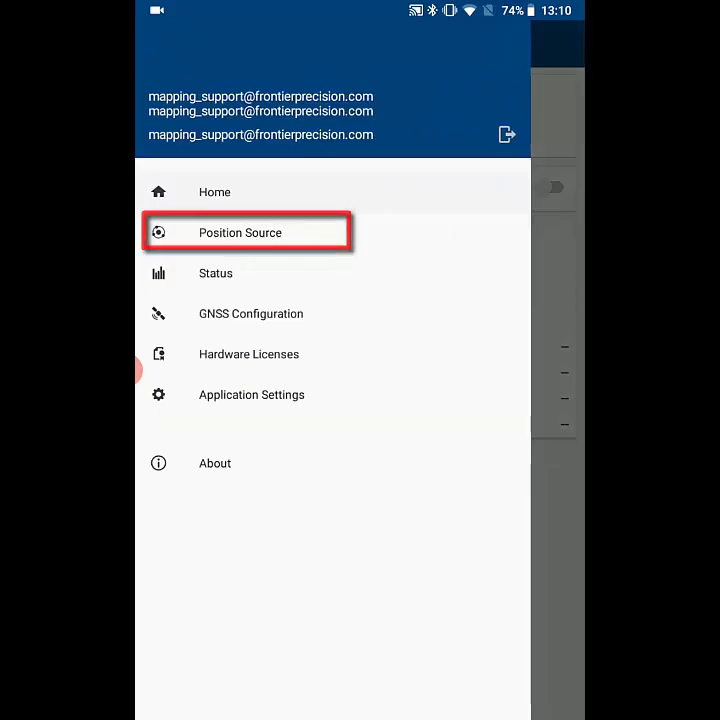
{"action": "left_click", "coordinate": [317, 233]}
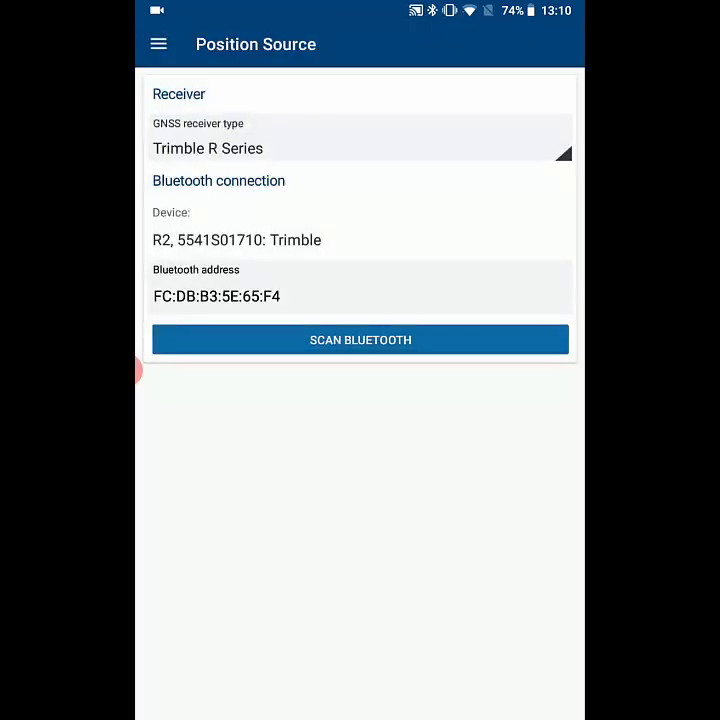
{"action": "left_click", "coordinate": [158, 44]}
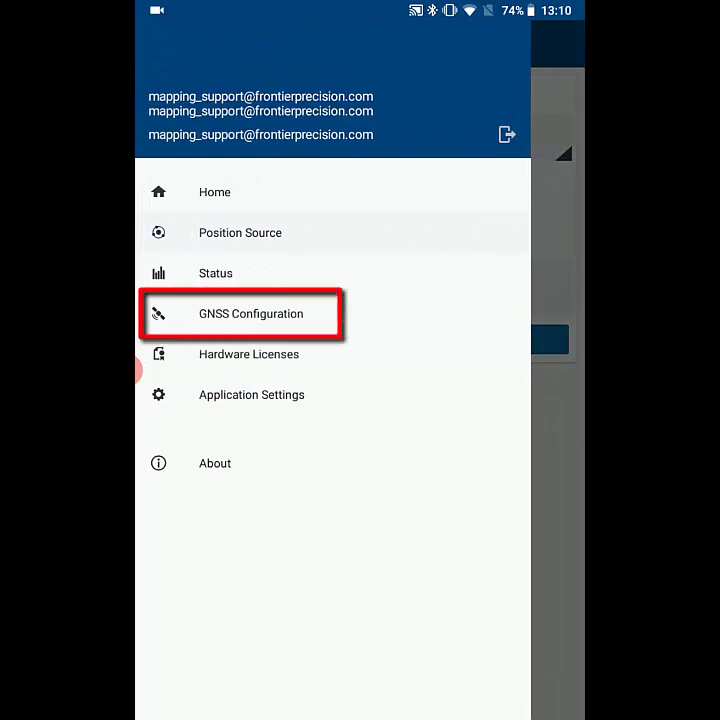
{"action": "left_click", "coordinate": [251, 313]}
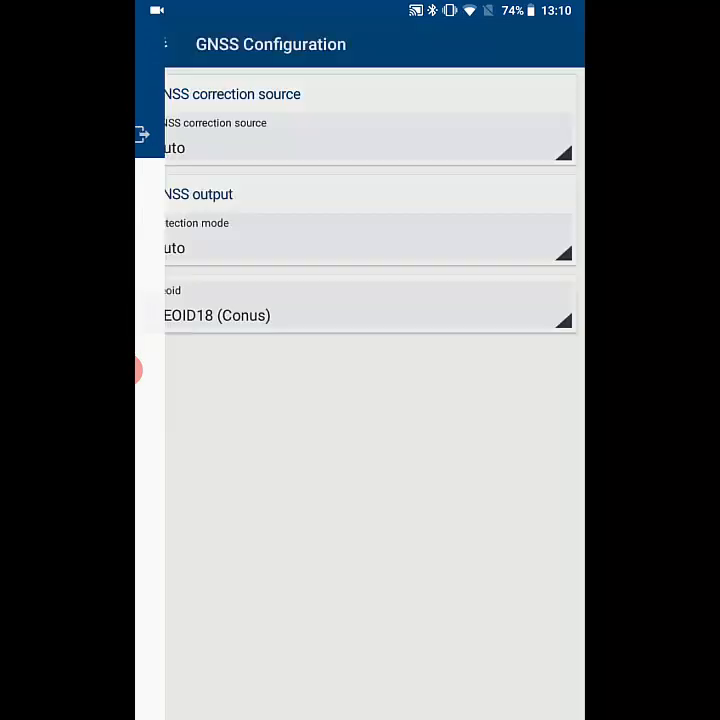
Set GNSS output detection mode to Select from list with frame NAD83 (2011).
{"action": "left_click", "coordinate": [530, 238]}
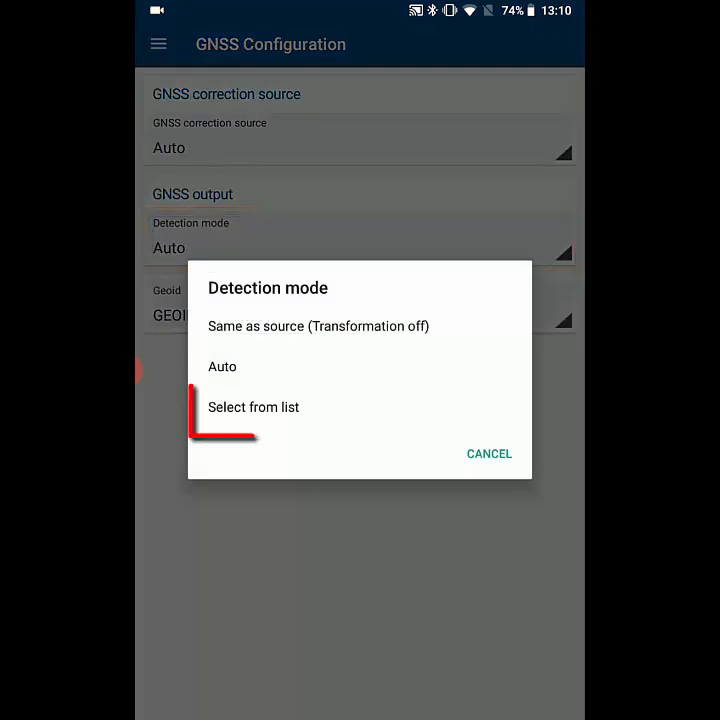
{"action": "left_click", "coordinate": [254, 407]}
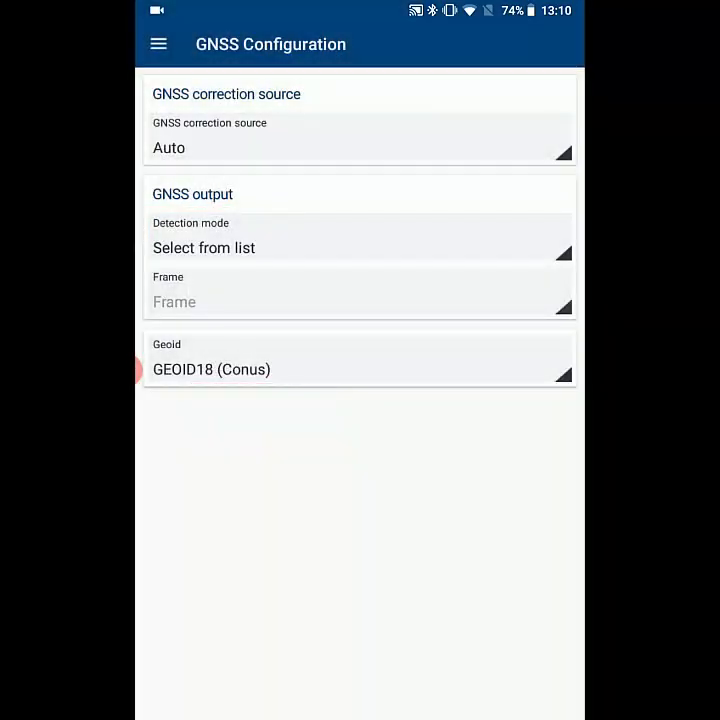
{"action": "left_click", "coordinate": [360, 300]}
{"action": "scroll", "coordinate": [394, 551], "scroll_direction": "down", "scroll_amount": 2}
{"action": "left_click", "coordinate": [252, 459]}
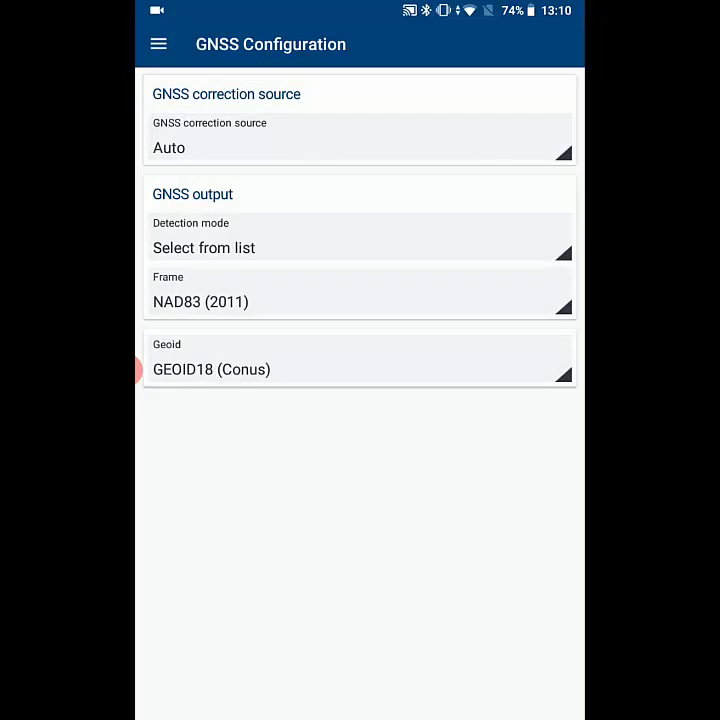
{"action": "left_click", "coordinate": [158, 44]}
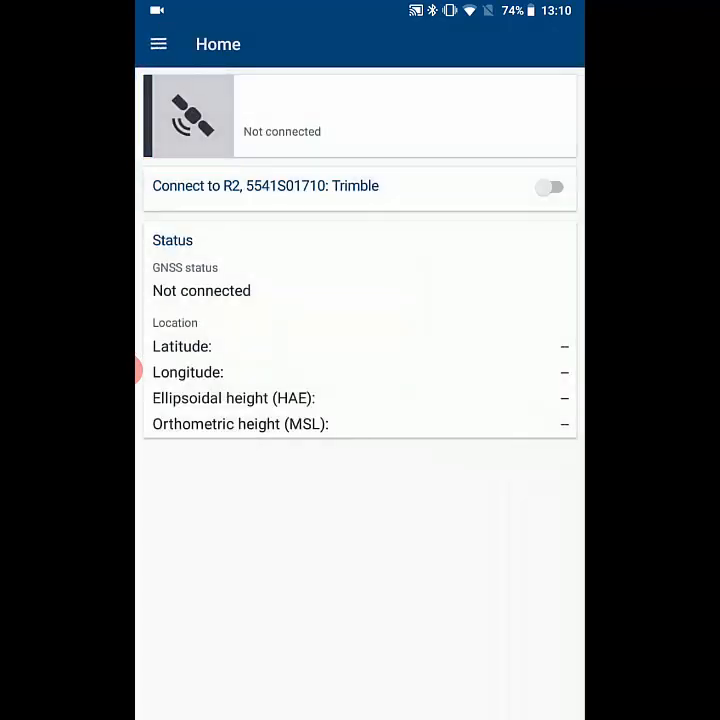
Connect the R2 receiver and check the Status page for an RTX fix in NAD83 (2011).
{"action": "left_click", "coordinate": [550, 187]}
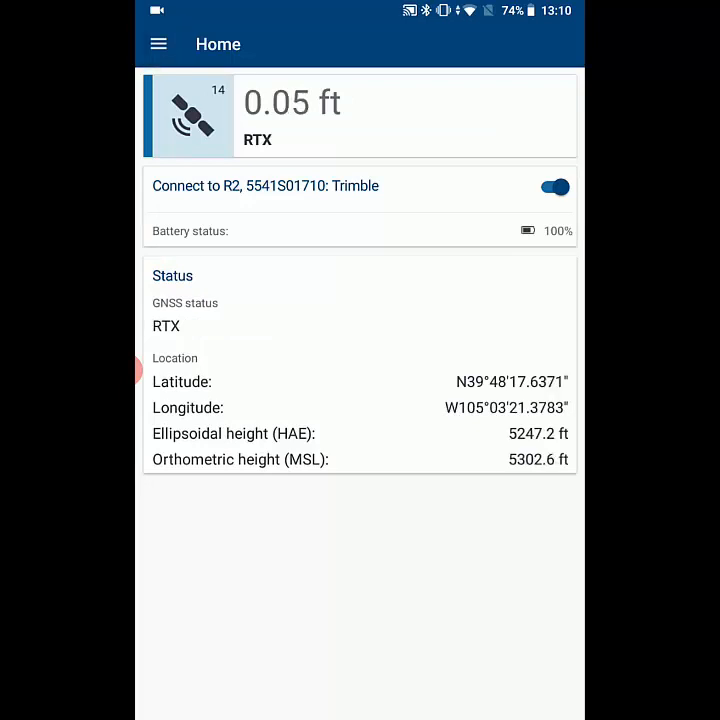
{"action": "left_click", "coordinate": [158, 44]}
{"action": "left_click", "coordinate": [310, 274]}
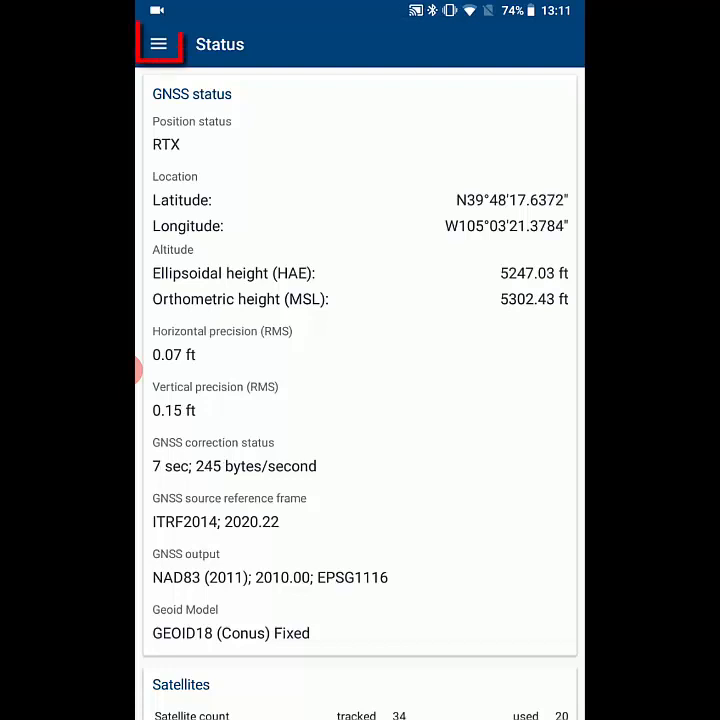
Return to Home and switch the Connect toggle off to disconnect the receiver.
{"action": "left_click", "coordinate": [158, 44]}
{"action": "left_click", "coordinate": [211, 192]}
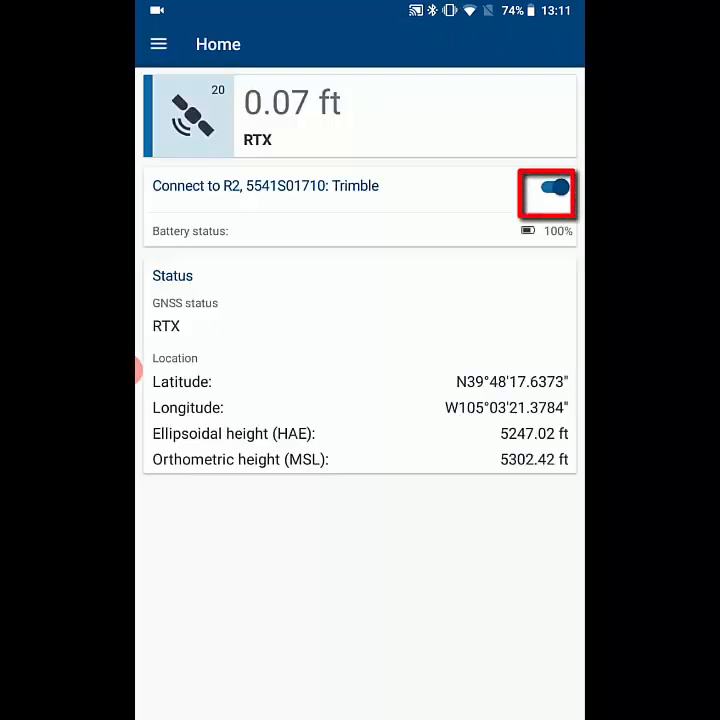
{"action": "left_click", "coordinate": [553, 187]}
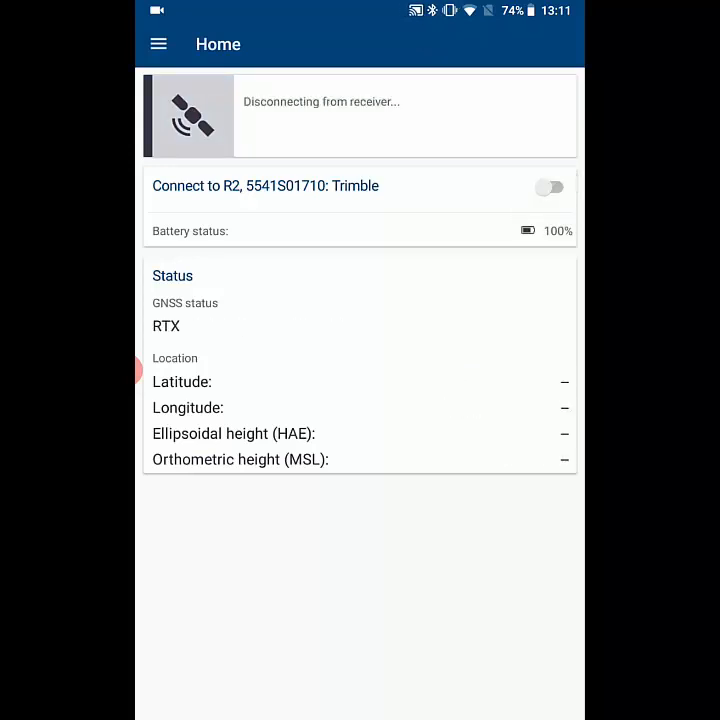
{"action": "key", "text": "super"}
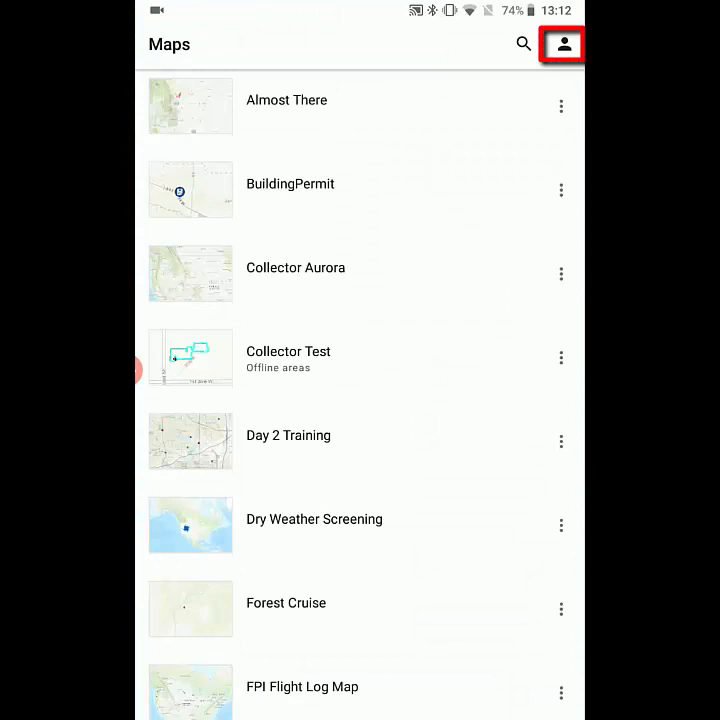
{"action": "left_click", "coordinate": [564, 44]}
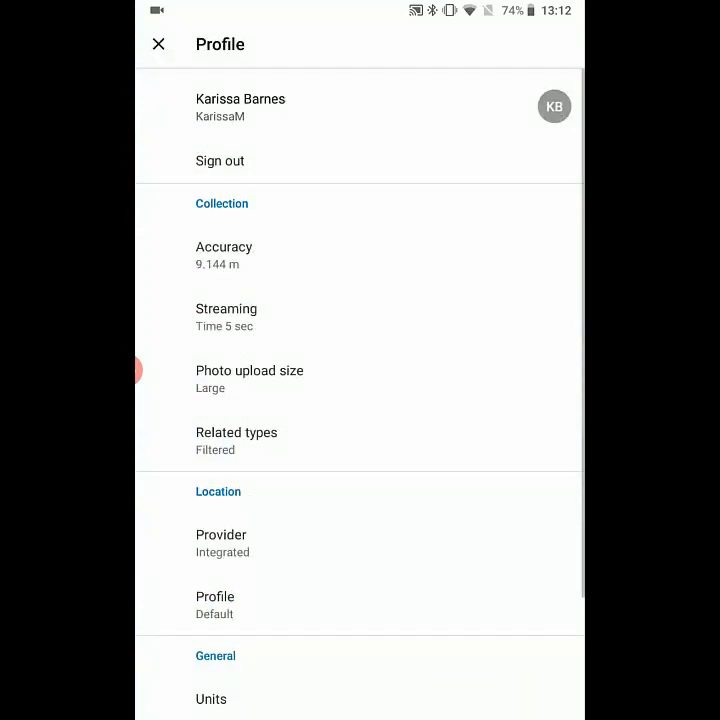
{"action": "left_click", "coordinate": [222, 543]}
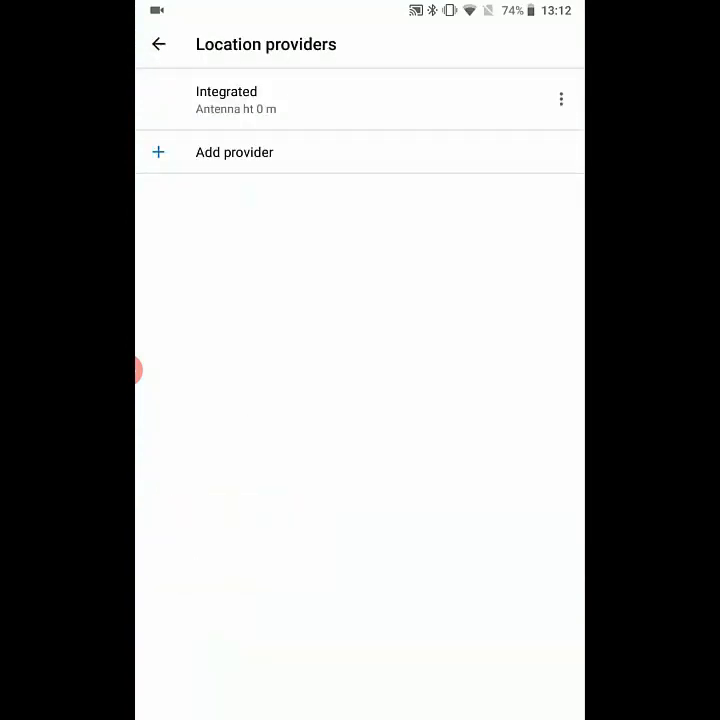
{"action": "left_click", "coordinate": [250, 152]}
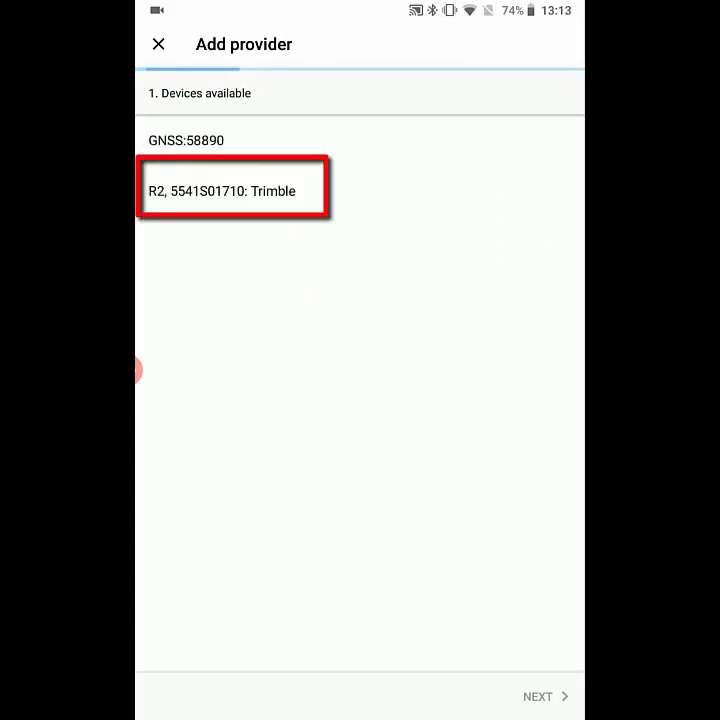
{"action": "left_click", "coordinate": [230, 190]}
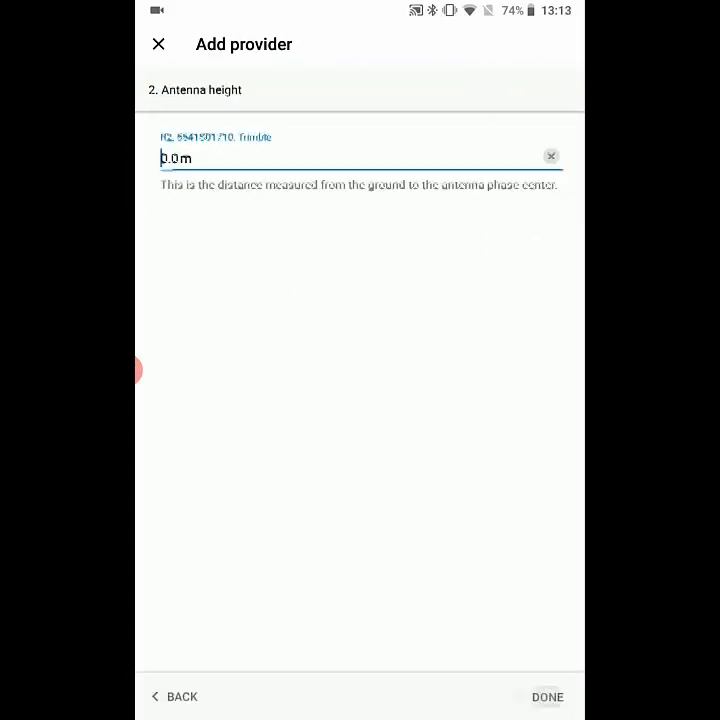
Set the antenna height to 2 m, finish adding the provider and make it current.
{"action": "key", "text": "BackSpace"}
{"action": "key", "text": "BackSpace"}
{"action": "key", "text": "BackSpace"}
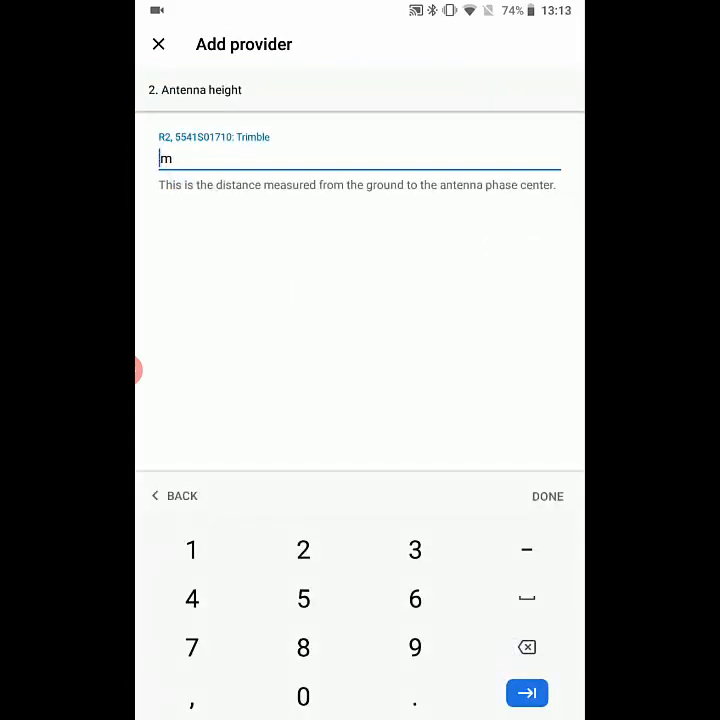
{"action": "left_click", "coordinate": [303, 545]}
{"action": "type", "text": "2"}
{"action": "left_click", "coordinate": [527, 693]}
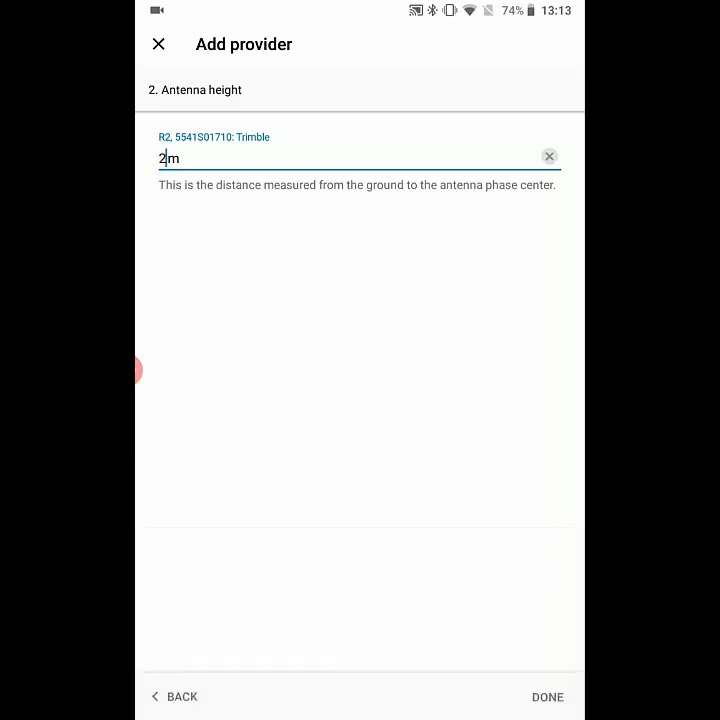
{"action": "left_click", "coordinate": [548, 697]}
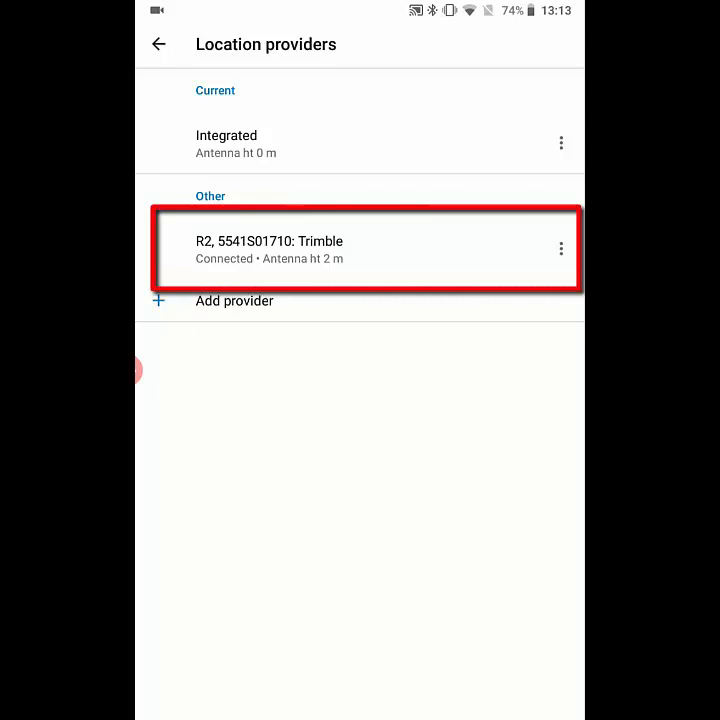
{"action": "left_click", "coordinate": [320, 248]}
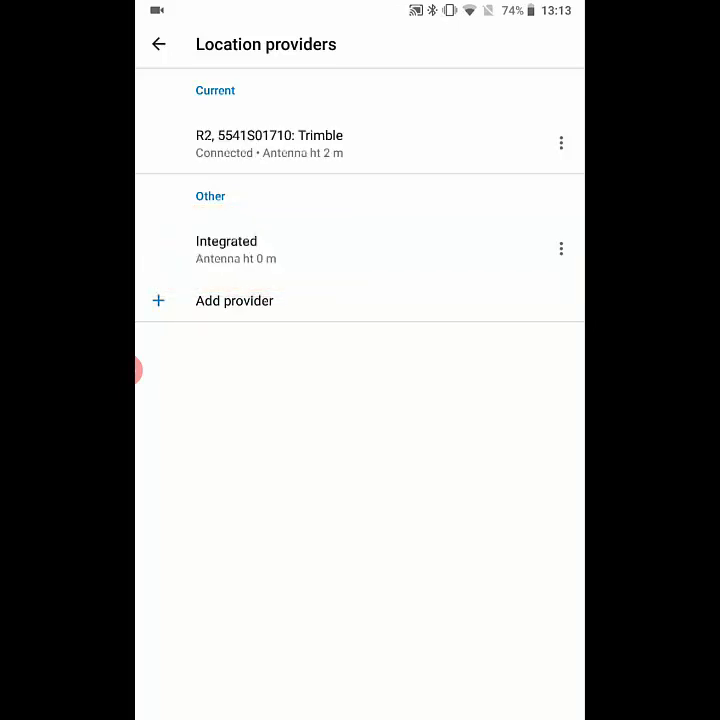
{"action": "left_click", "coordinate": [158, 44]}
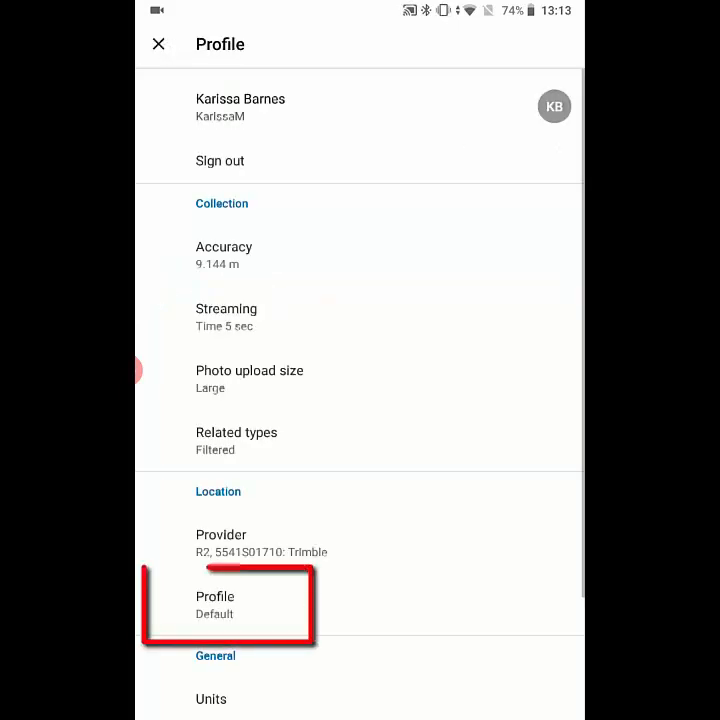
{"action": "left_click", "coordinate": [277, 606]}
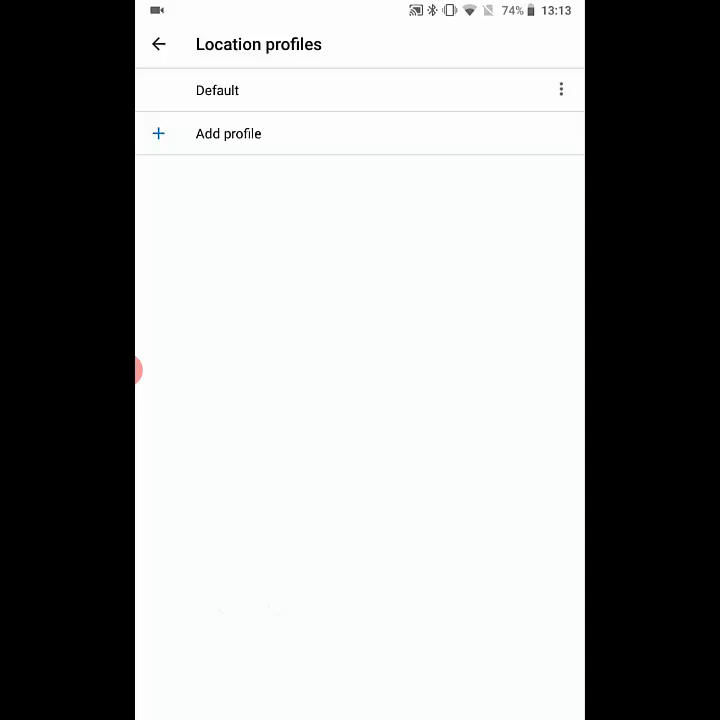
{"action": "left_click", "coordinate": [400, 140]}
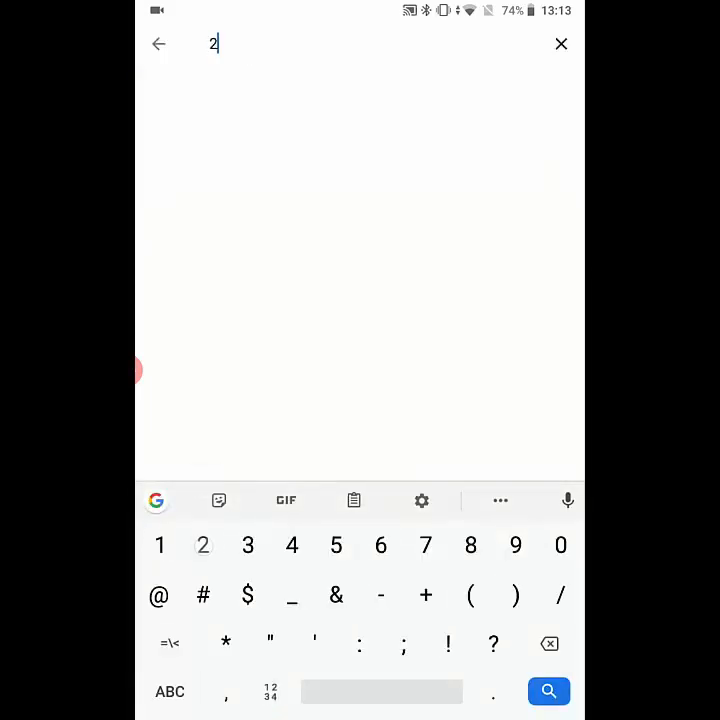
{"action": "type", "text": "011"}
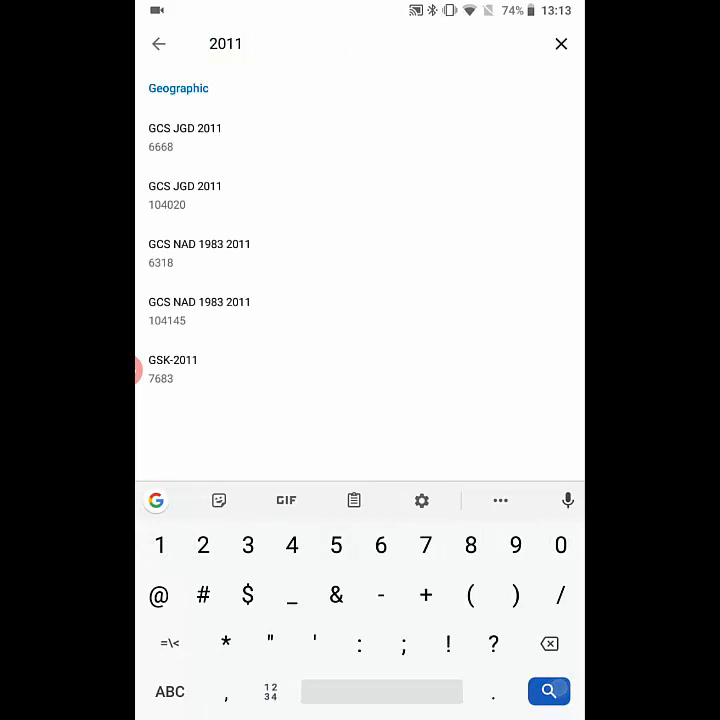
{"action": "key", "text": "Return"}
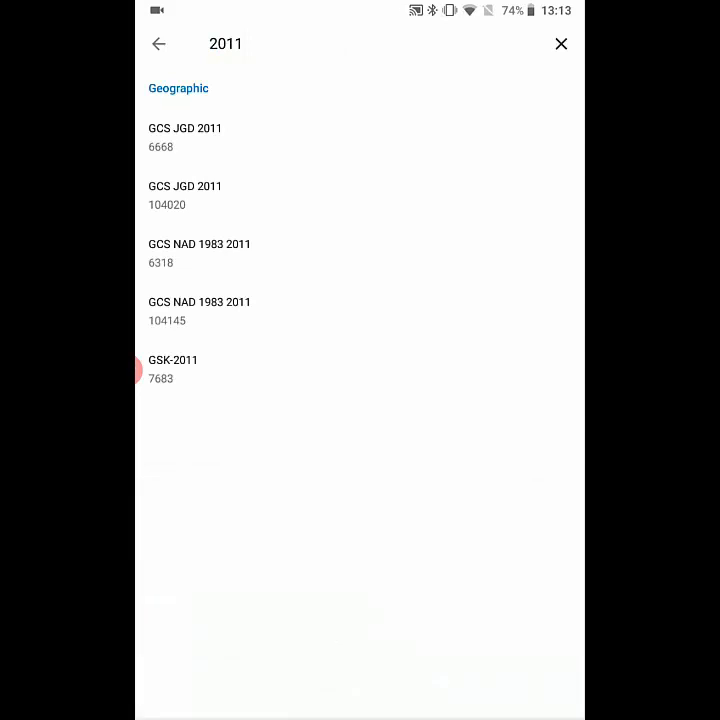
{"action": "left_click", "coordinate": [236, 254]}
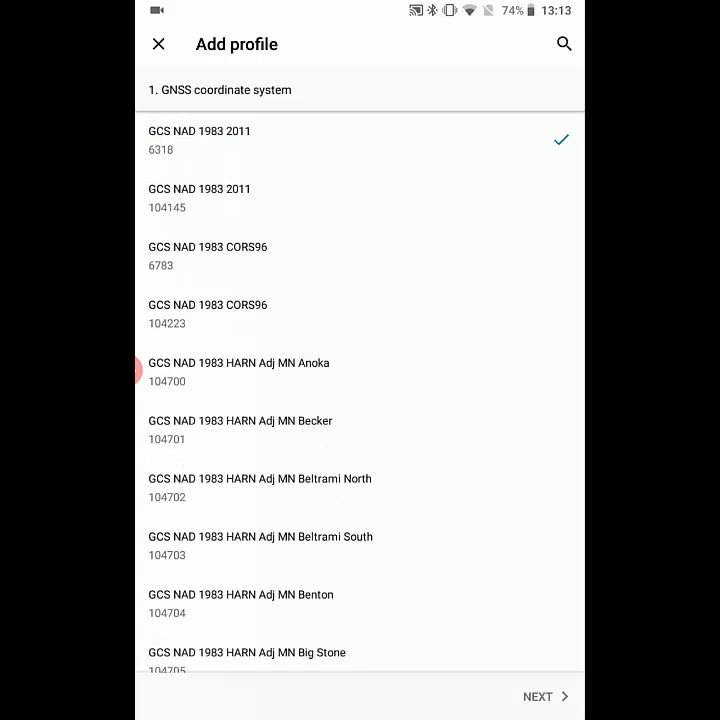
Set the map coordinate system to WGS 1984 Web Mercator Auxiliary Sphere (3857) and continue.
{"action": "left_click", "coordinate": [545, 696]}
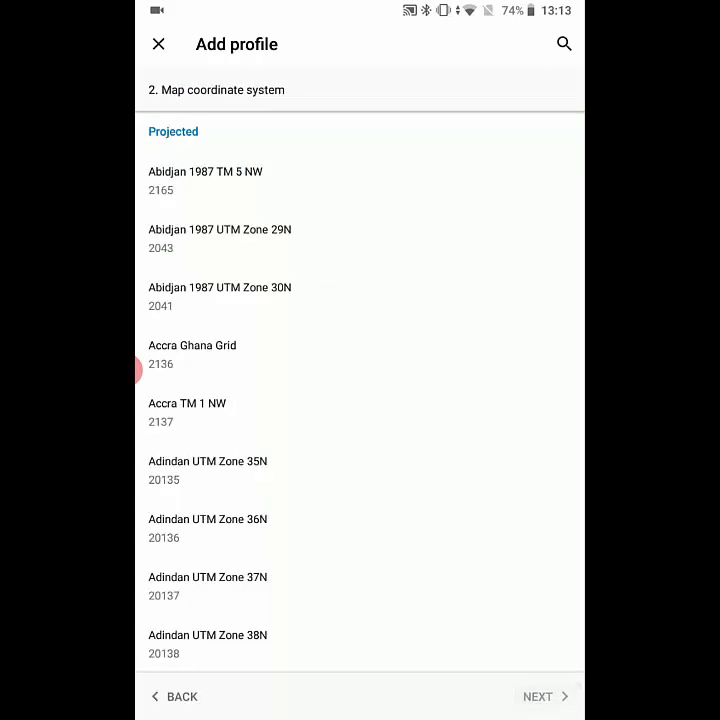
{"action": "left_click", "coordinate": [564, 44]}
{"action": "type", "text": "Web"}
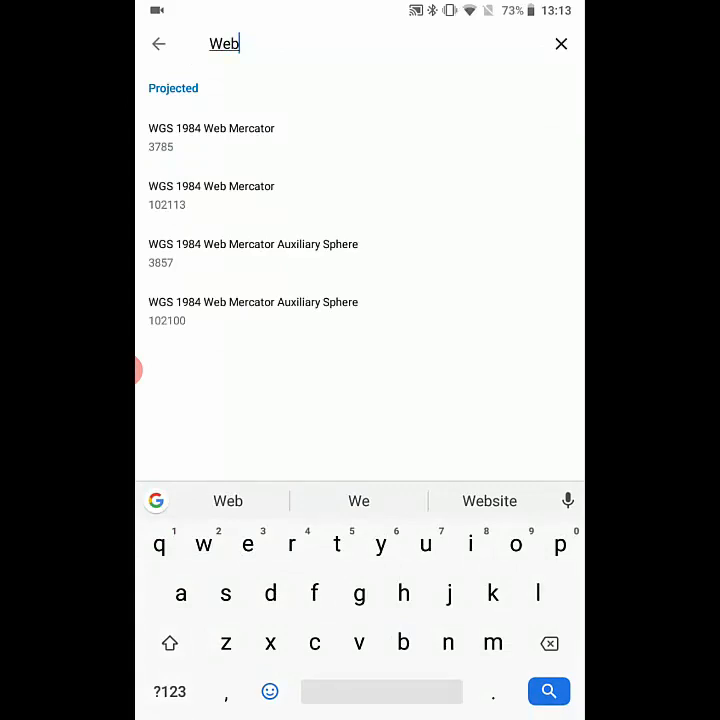
{"action": "left_click", "coordinate": [253, 252]}
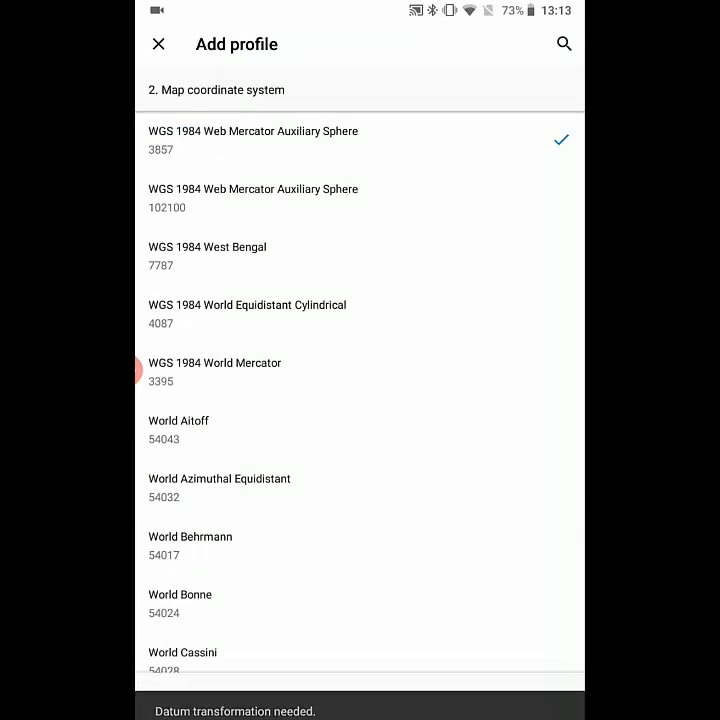
{"action": "left_click", "coordinate": [545, 696]}
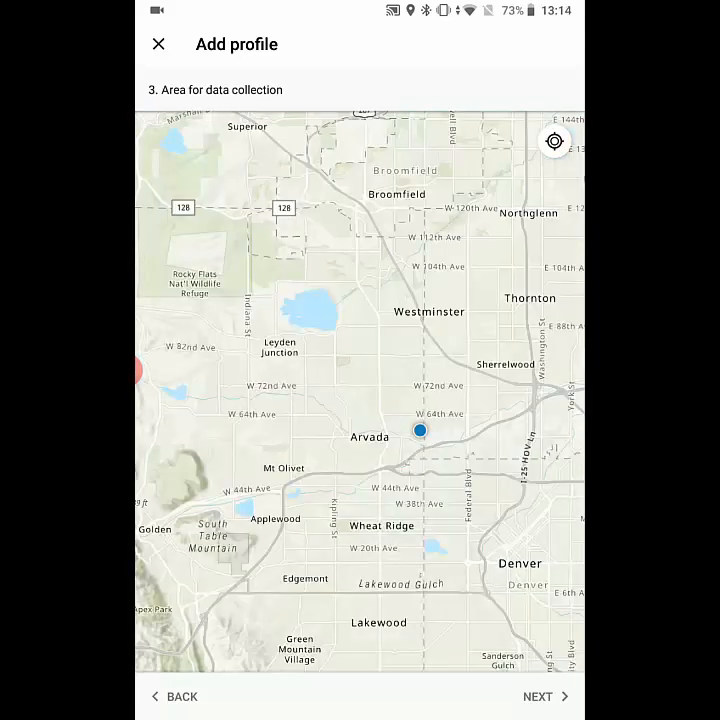
Choose the ~WGS_1984_(ITRF08)_To_NAD_1983_2011 datum transformation and proceed to naming.
{"action": "left_click", "coordinate": [543, 696]}
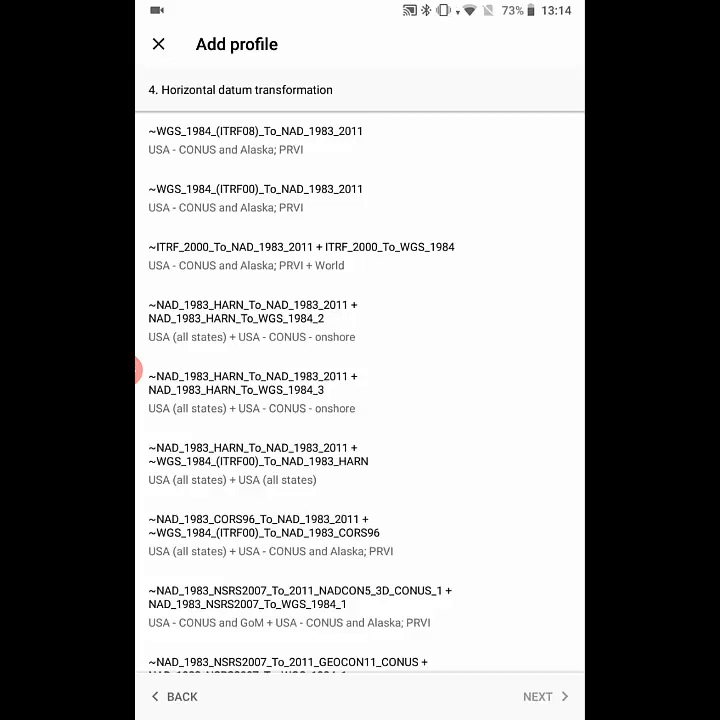
{"action": "left_click", "coordinate": [300, 140]}
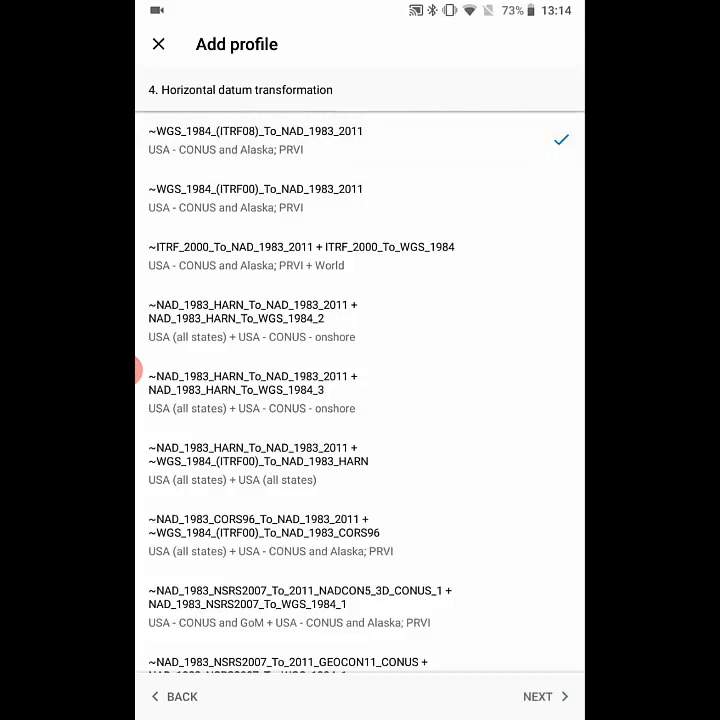
{"action": "left_click", "coordinate": [543, 696]}
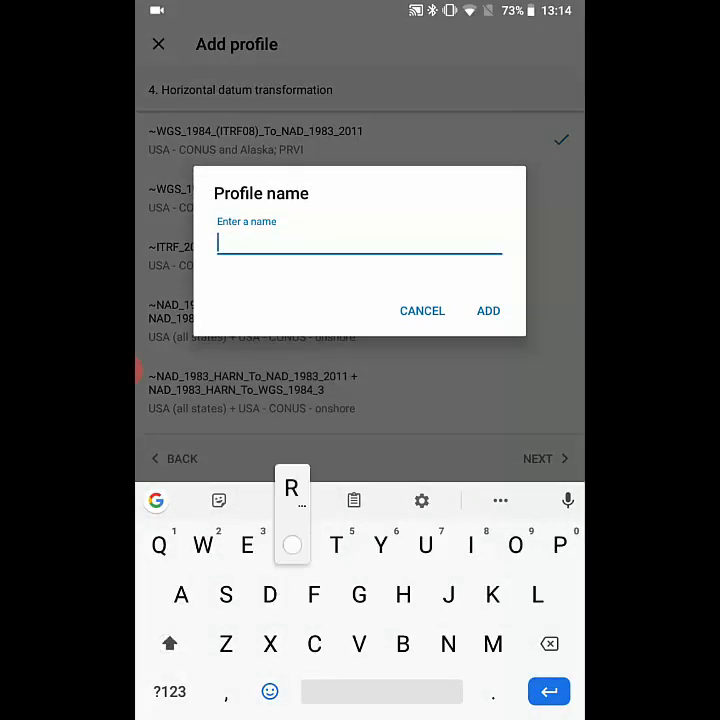
{"action": "type", "text": "RT"}
Save the profile as RTX, make it current, and return to the maps list.
{"action": "key", "text": "shift"}
{"action": "type", "text": "X"}
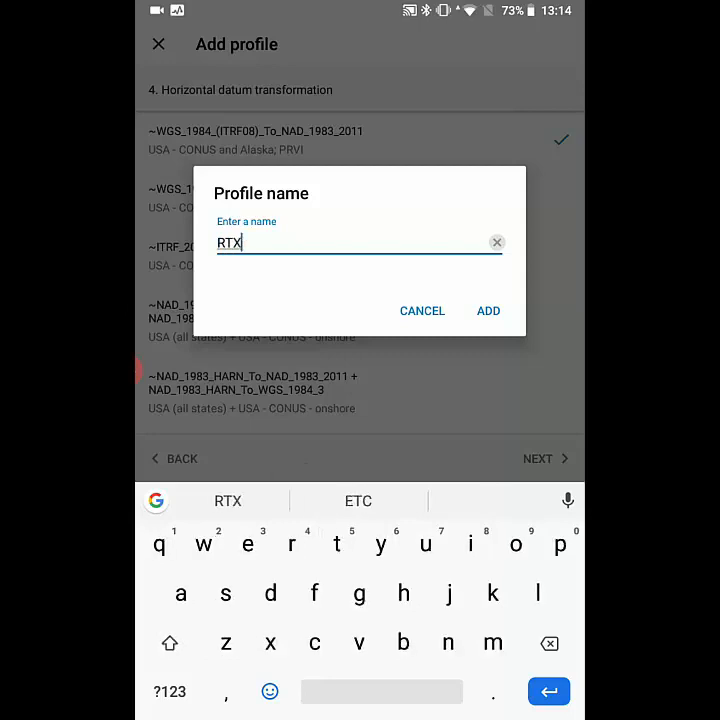
{"action": "left_click", "coordinate": [488, 311]}
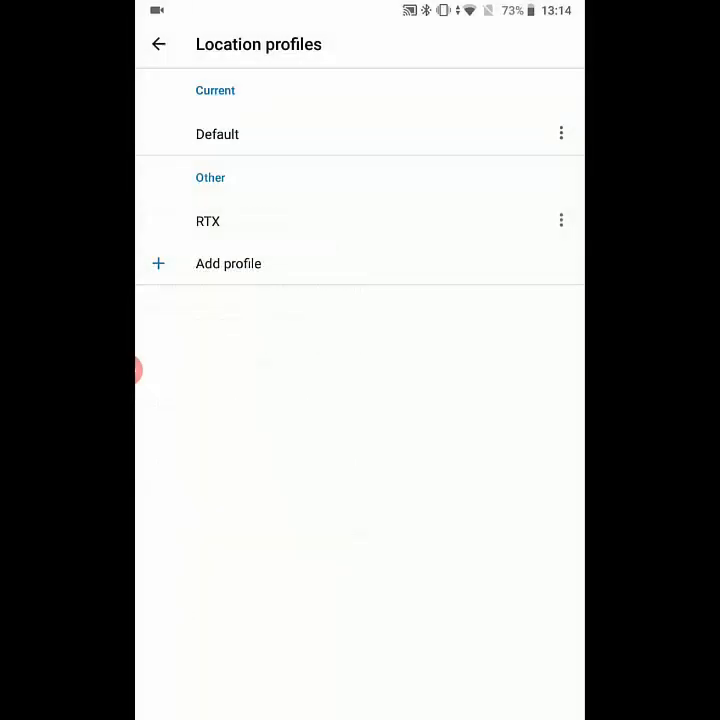
{"action": "left_click", "coordinate": [208, 221]}
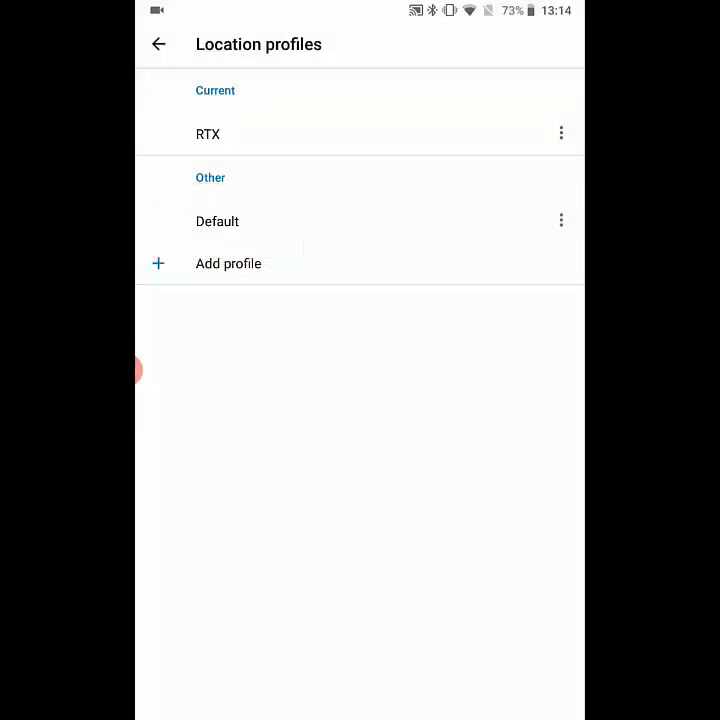
{"action": "left_click", "coordinate": [158, 44]}
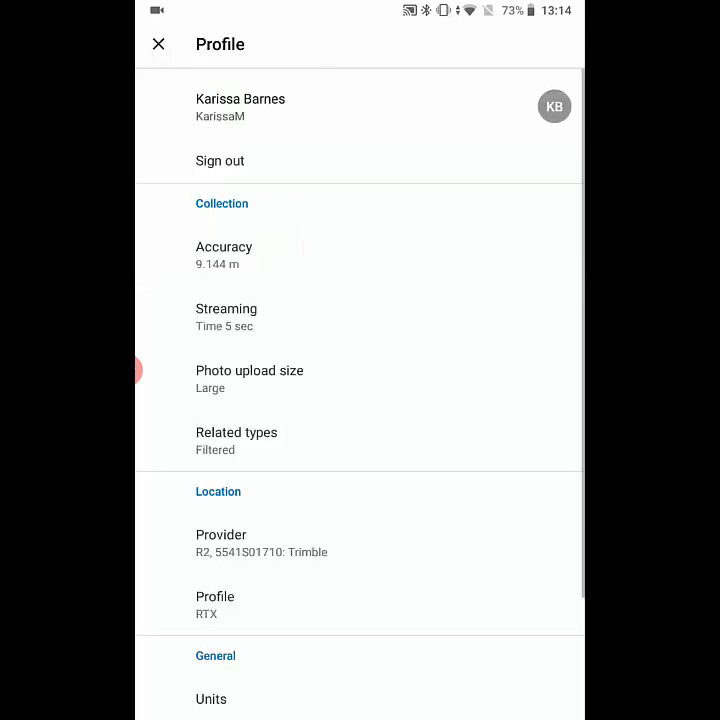
{"action": "left_click", "coordinate": [158, 44]}
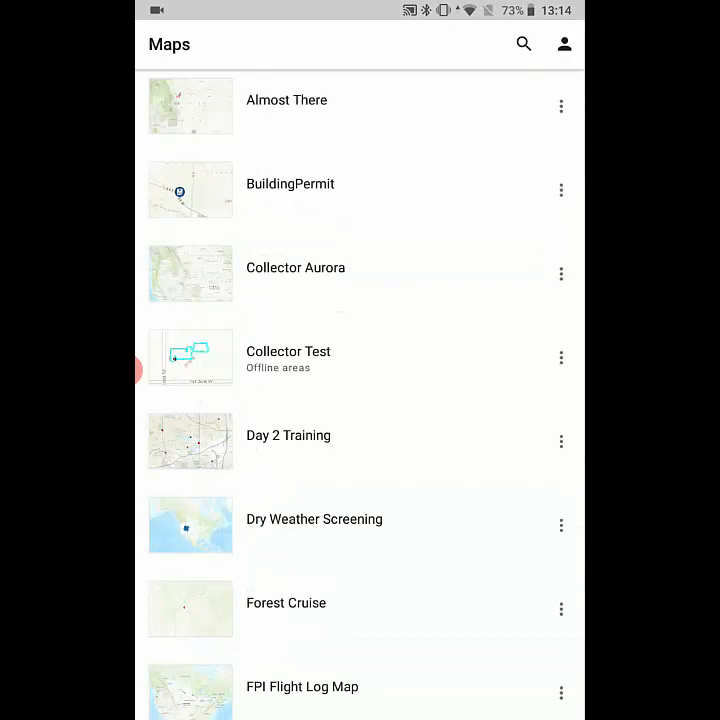
Open the Forest Cruise map, glance at its layers, and start the Measure tool.
{"action": "left_click", "coordinate": [471, 566]}
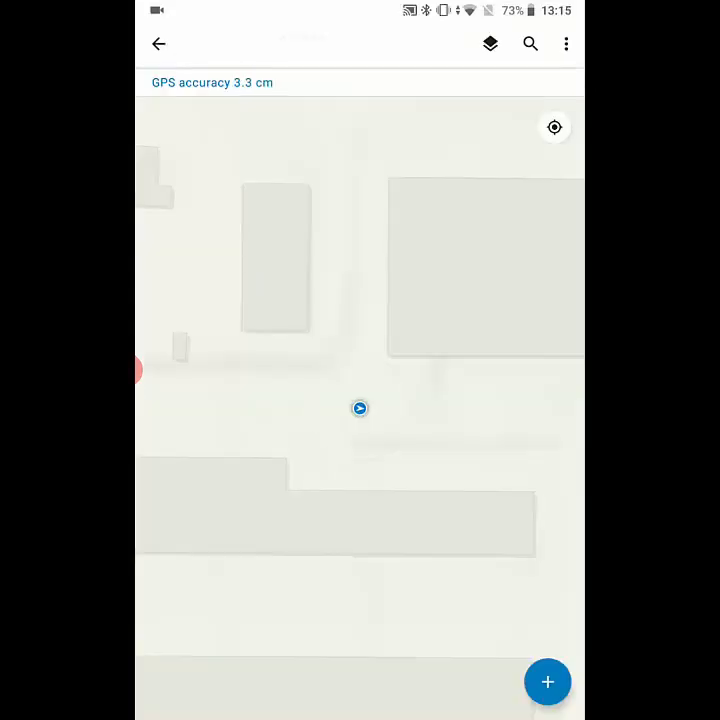
{"action": "left_click", "coordinate": [490, 44]}
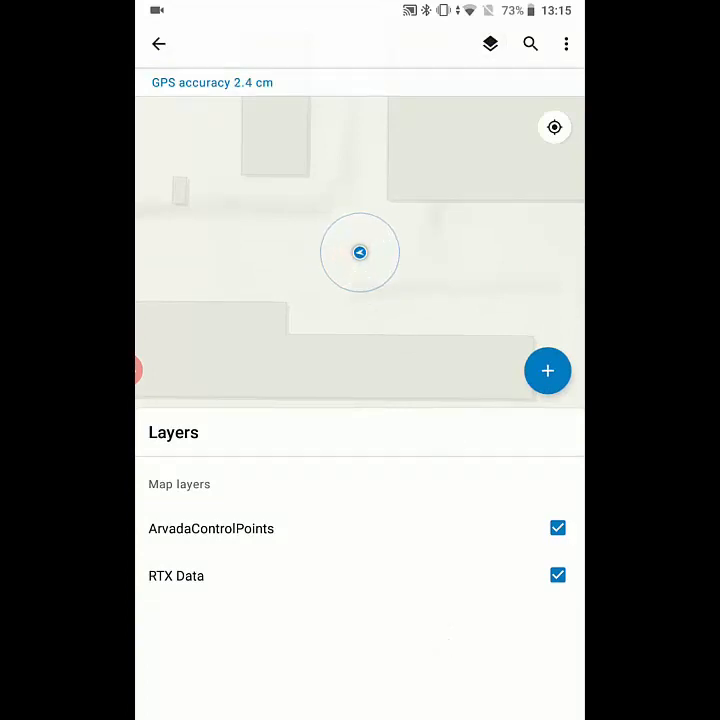
{"action": "key", "text": "Escape"}
{"action": "scroll", "coordinate": [380, 400], "scroll_direction": "down", "scroll_amount": 3}
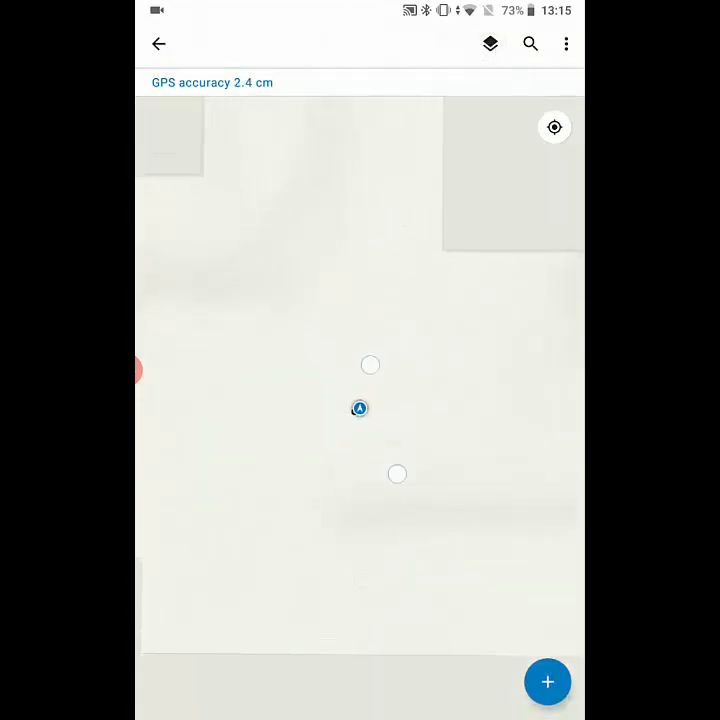
{"action": "scroll", "coordinate": [360, 408], "scroll_direction": "up", "scroll_amount": 3}
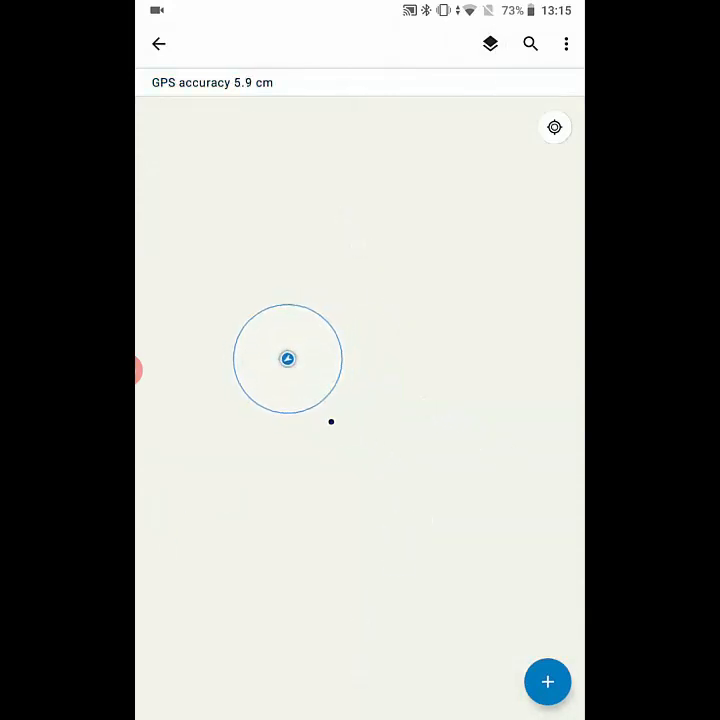
{"action": "left_click", "coordinate": [566, 43]}
{"action": "left_click", "coordinate": [456, 165]}
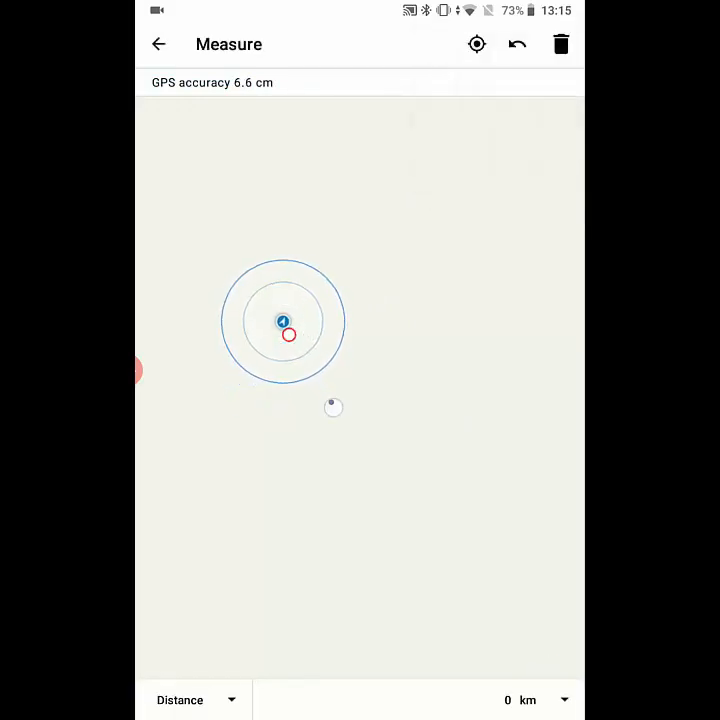
Measure 0.07 m from your position to the control point in Meters, then undo it.
{"action": "left_click", "coordinate": [331, 402]}
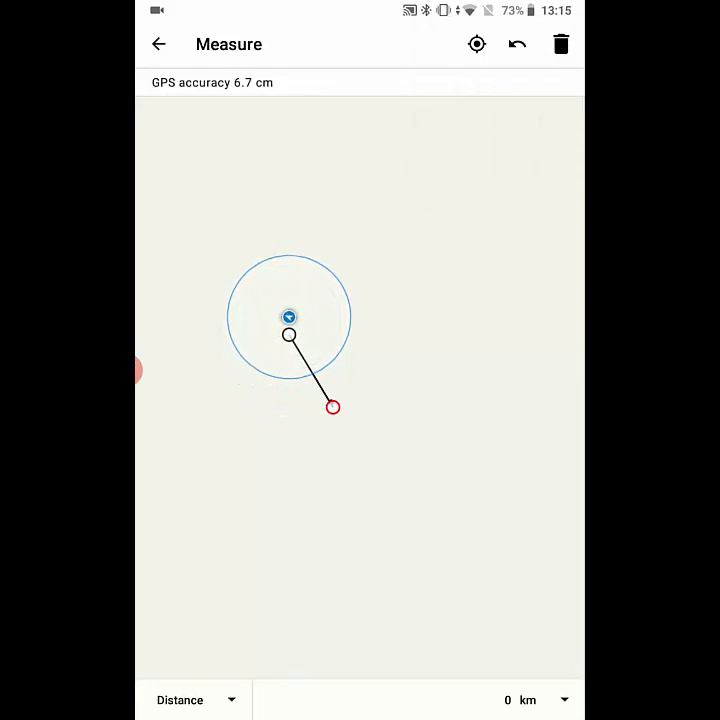
{"action": "left_click", "coordinate": [552, 705]}
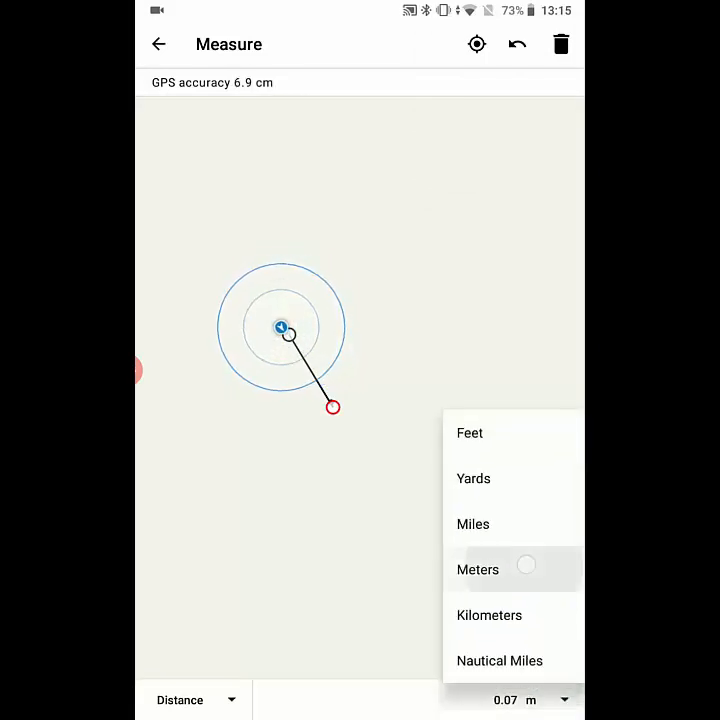
{"action": "left_click", "coordinate": [478, 569]}
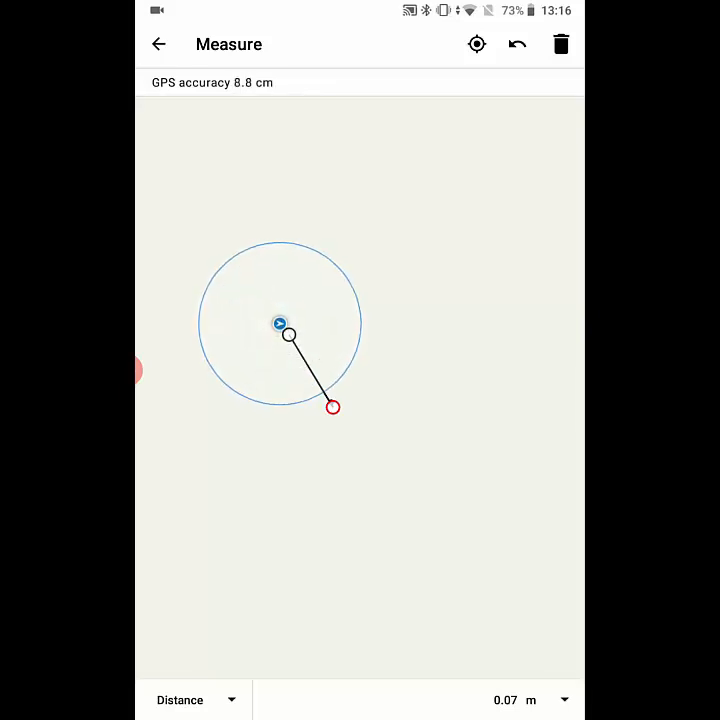
{"action": "left_click", "coordinate": [517, 44]}
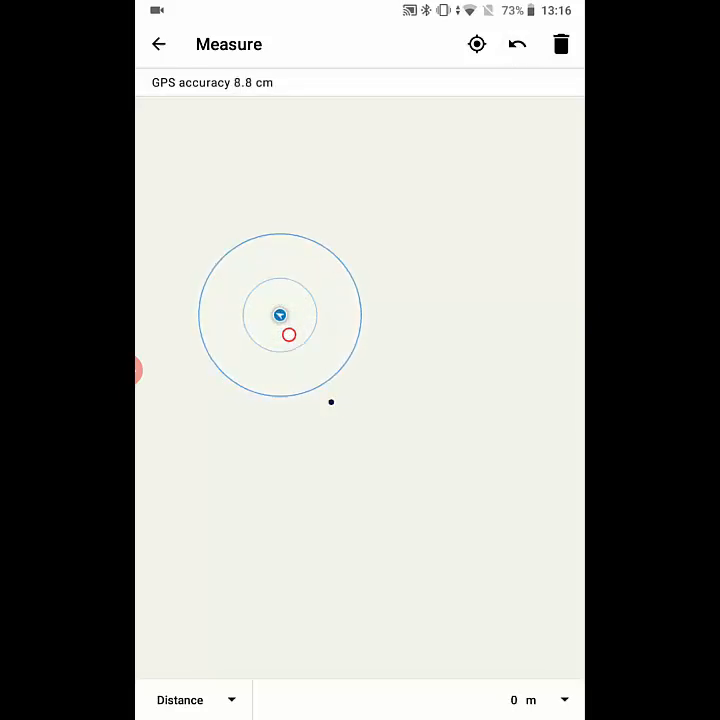